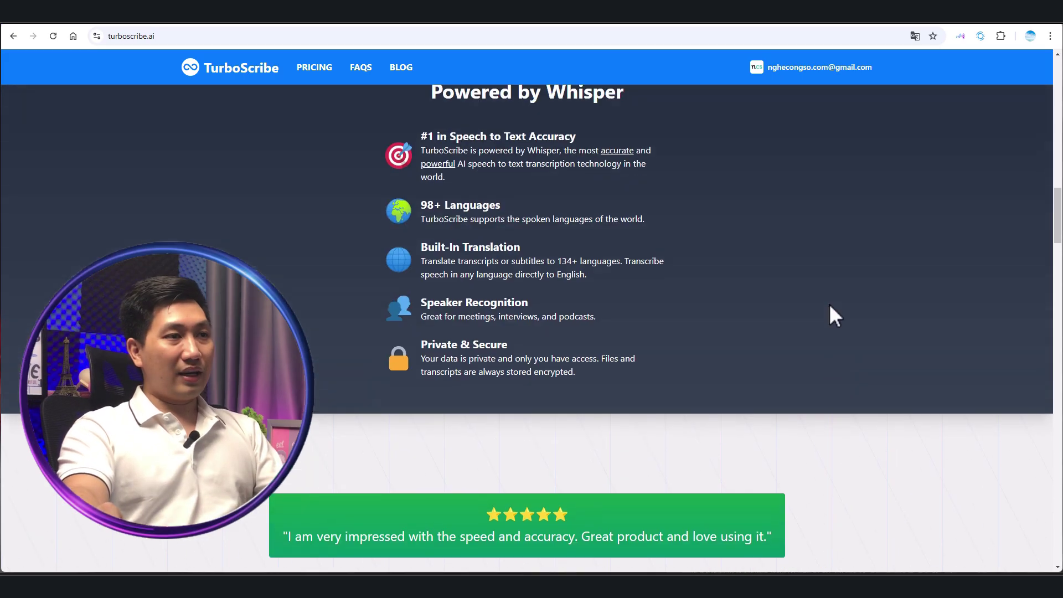
Review the yearly pricing of the TurboScribe Free and TurboScribe Unlimited plans on the website
scroll(834, 314, down, 8)
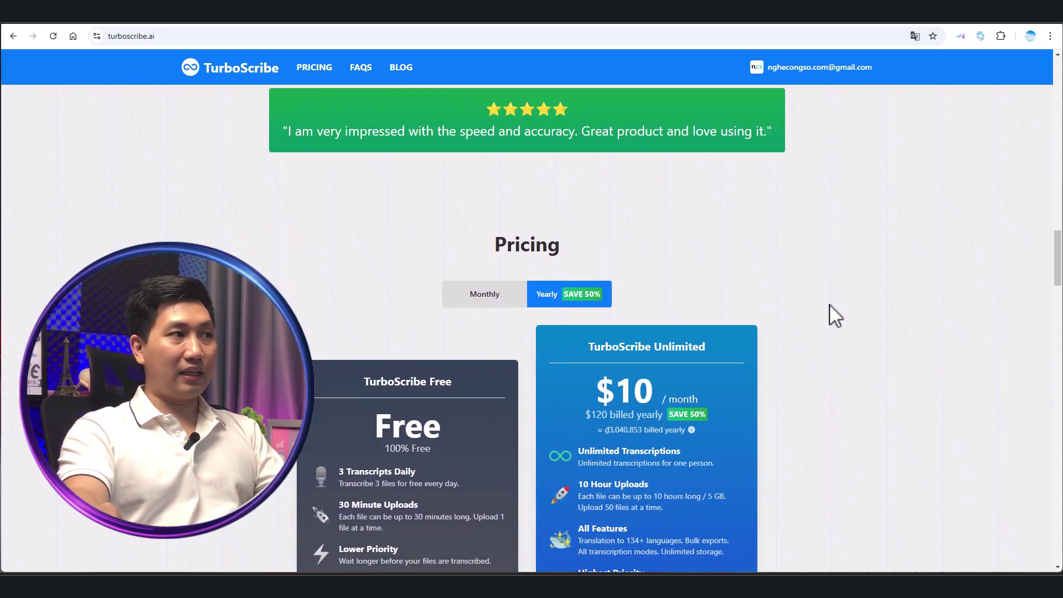
scroll(835, 315, down, 1)
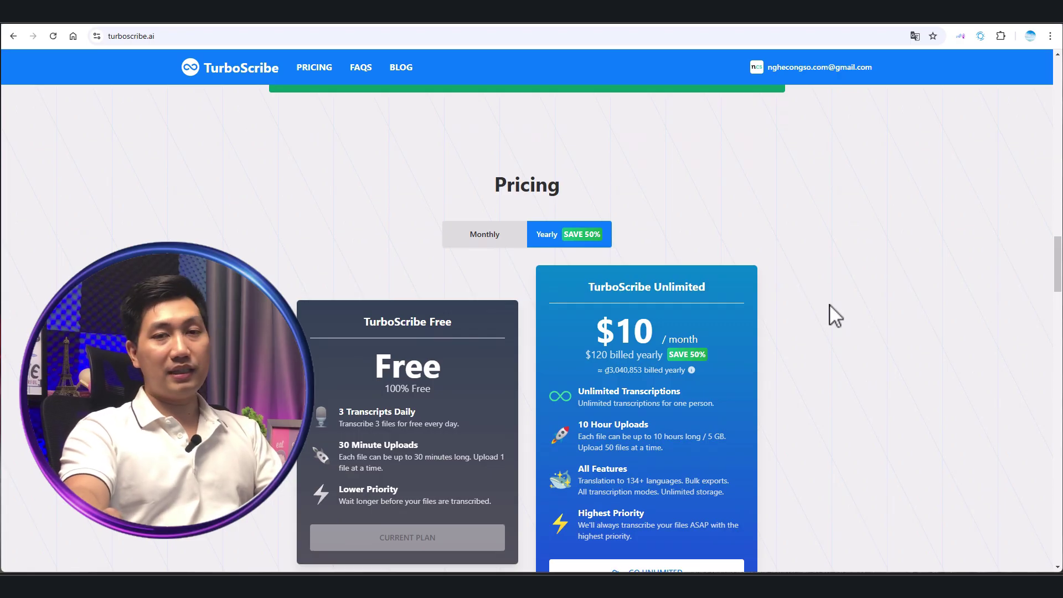
scroll(835, 315, down, 2)
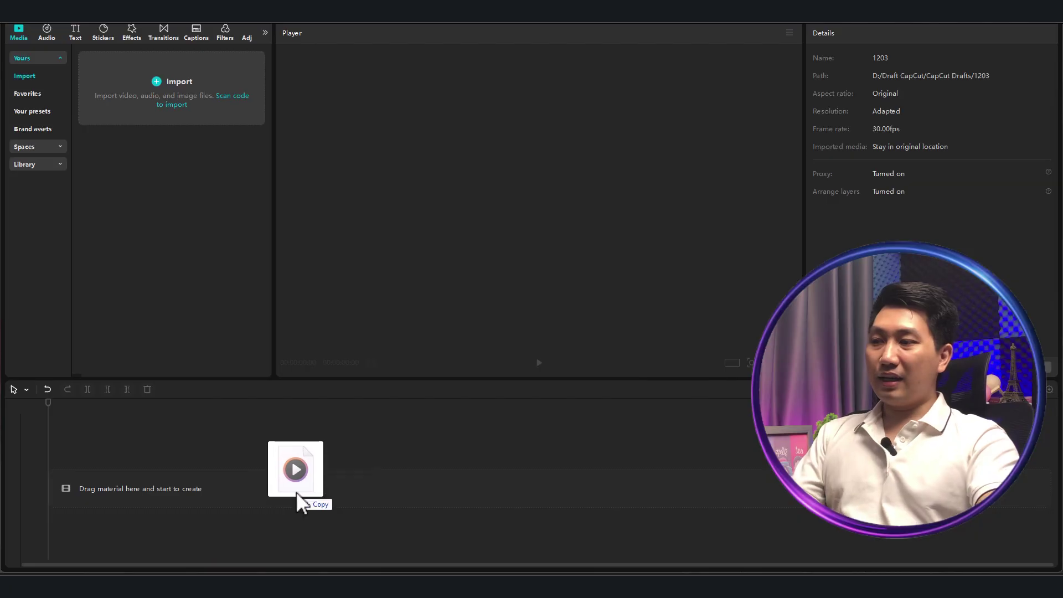
Switch to CapCut and add the file Audio.mp3 to the empty timeline
drag(296, 490, 295, 490)
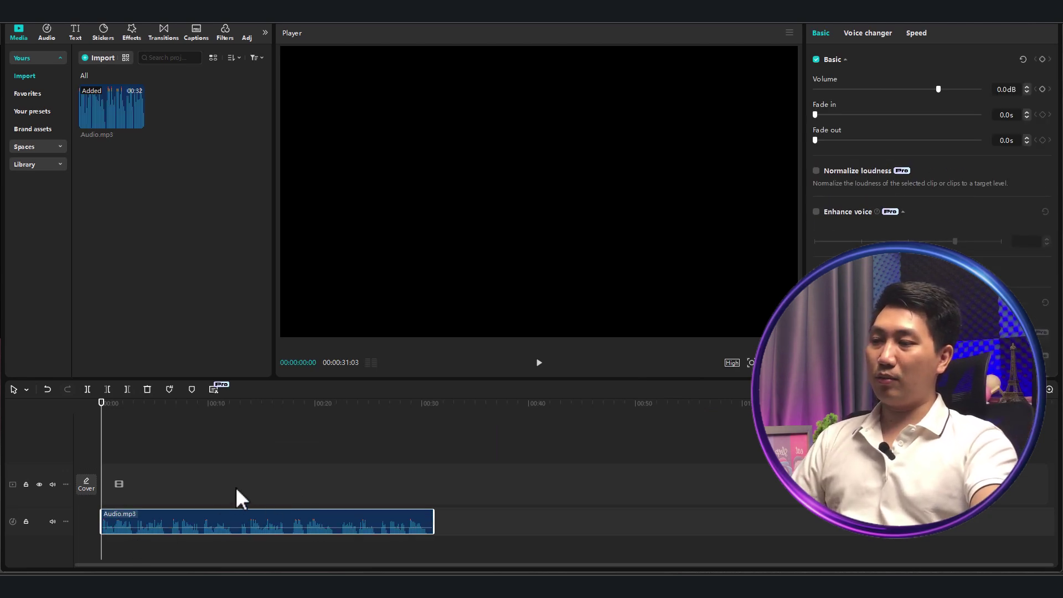
scroll(182, 511, up, 1)
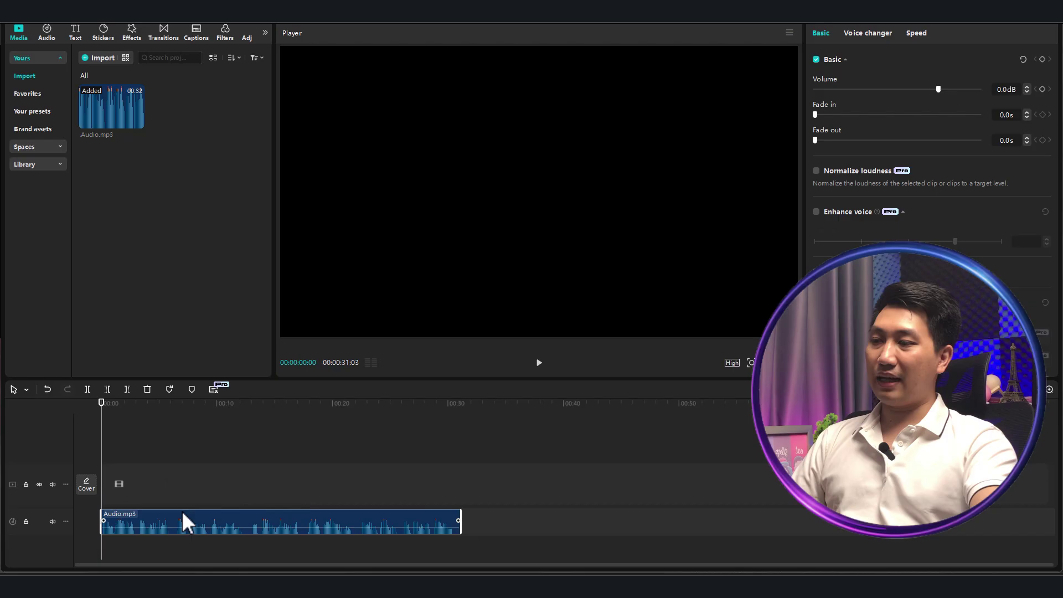
Open the auto captions settings for the audio clip and choose Auto detect as the spoken language
click(195, 34)
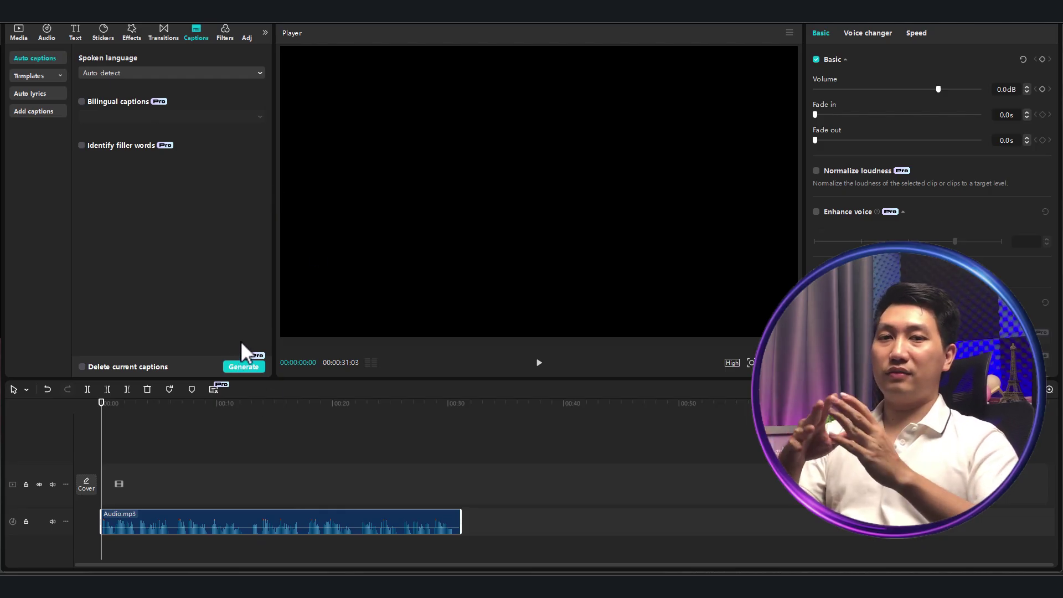
click(123, 73)
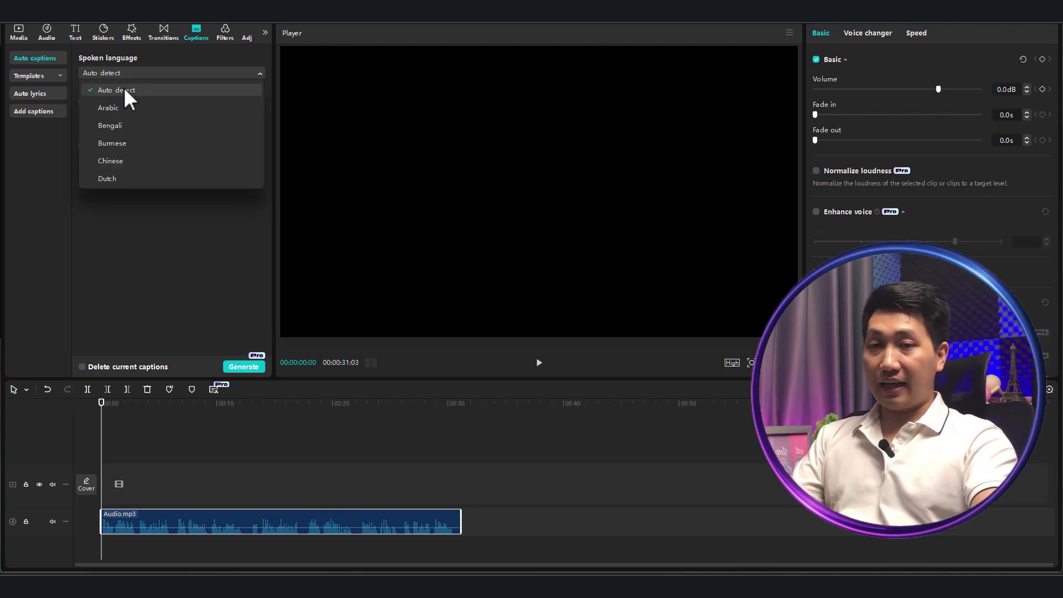
click(124, 89)
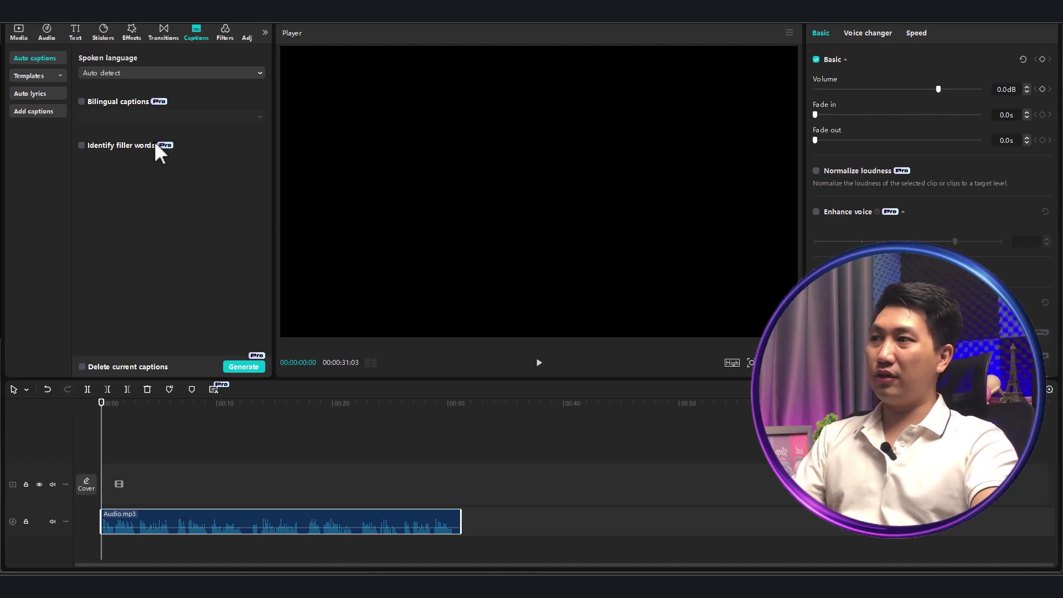
Enable bilingual captions with English as the second language and generate the captions for the audio clip
click(81, 100)
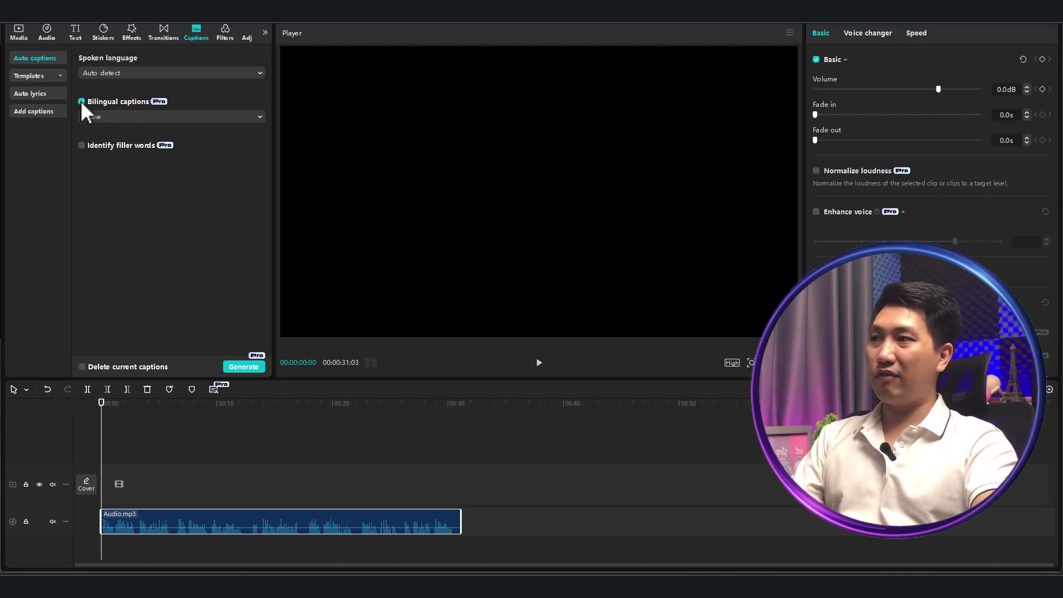
click(108, 118)
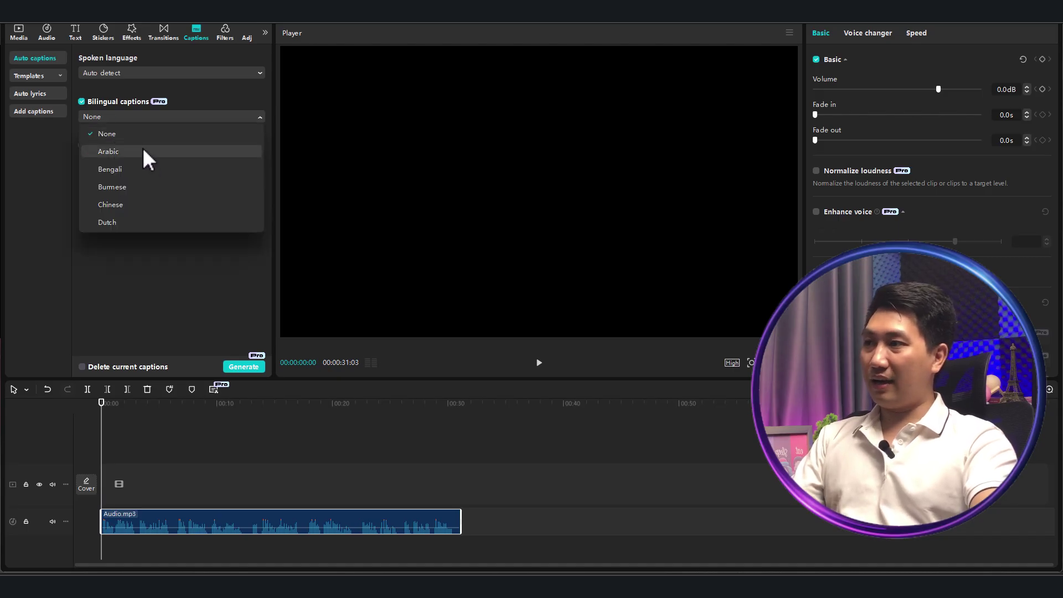
scroll(183, 177, down, 5)
scroll(185, 174, up, 5)
click(185, 174)
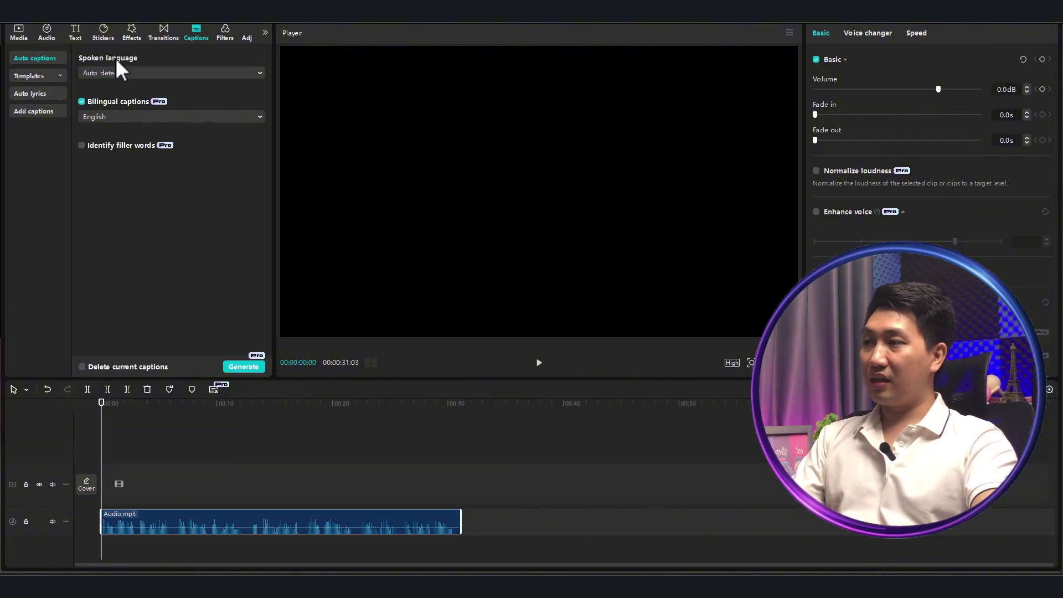
click(237, 368)
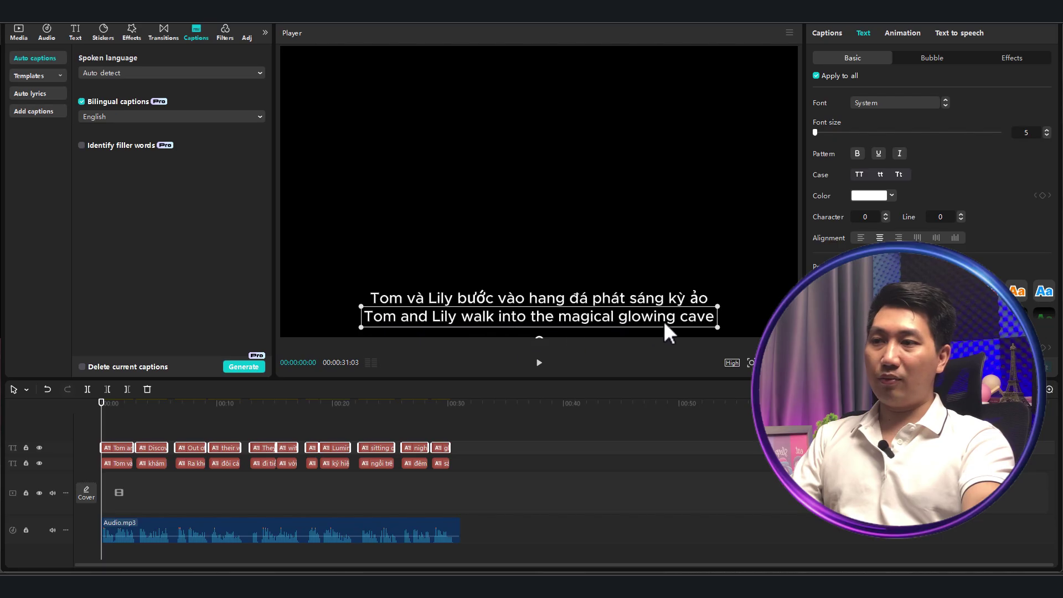
Check the generated Vietnamese and English captions by selecting each line in the preview and scrubbing through the opening captions
click(675, 303)
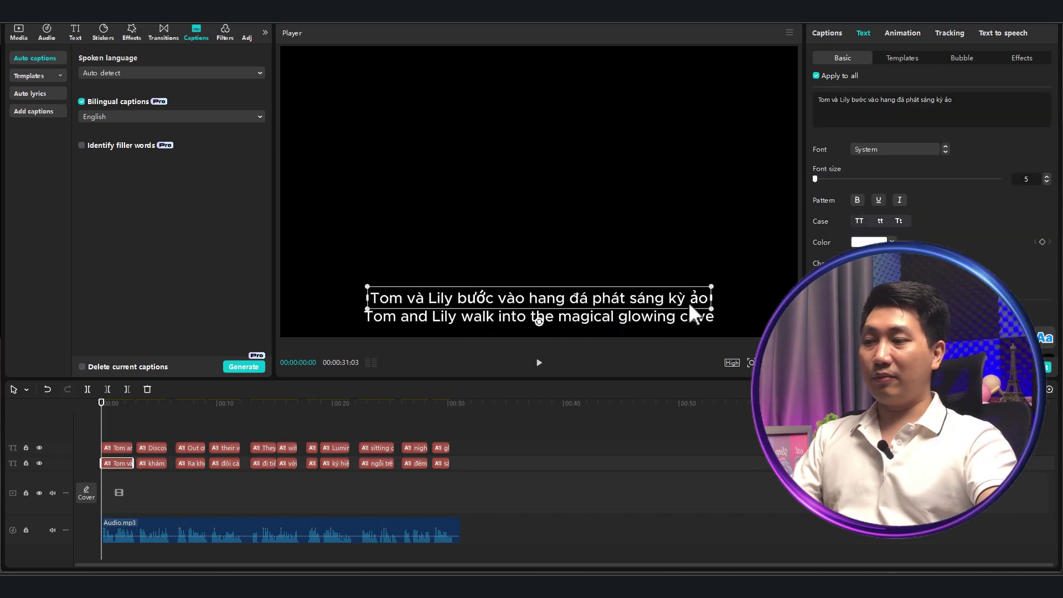
click(374, 528)
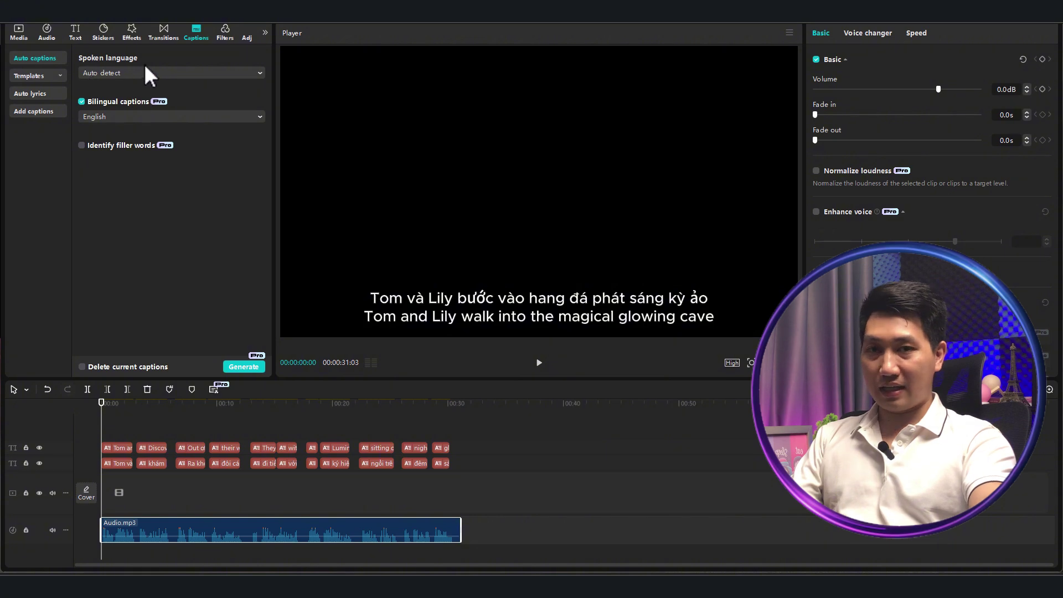
click(444, 318)
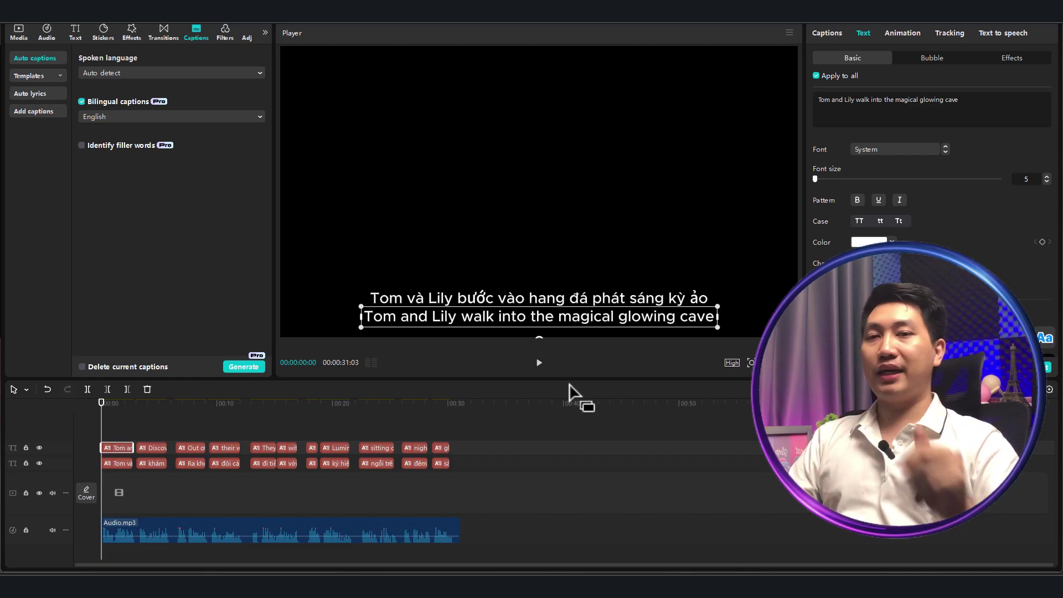
click(119, 437)
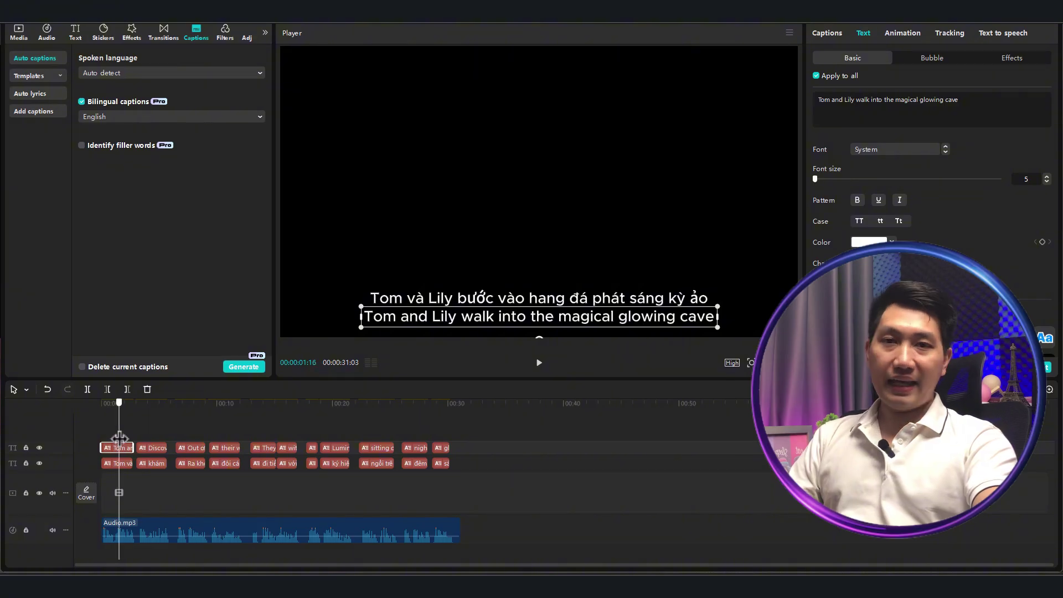
drag(119, 437, 174, 438)
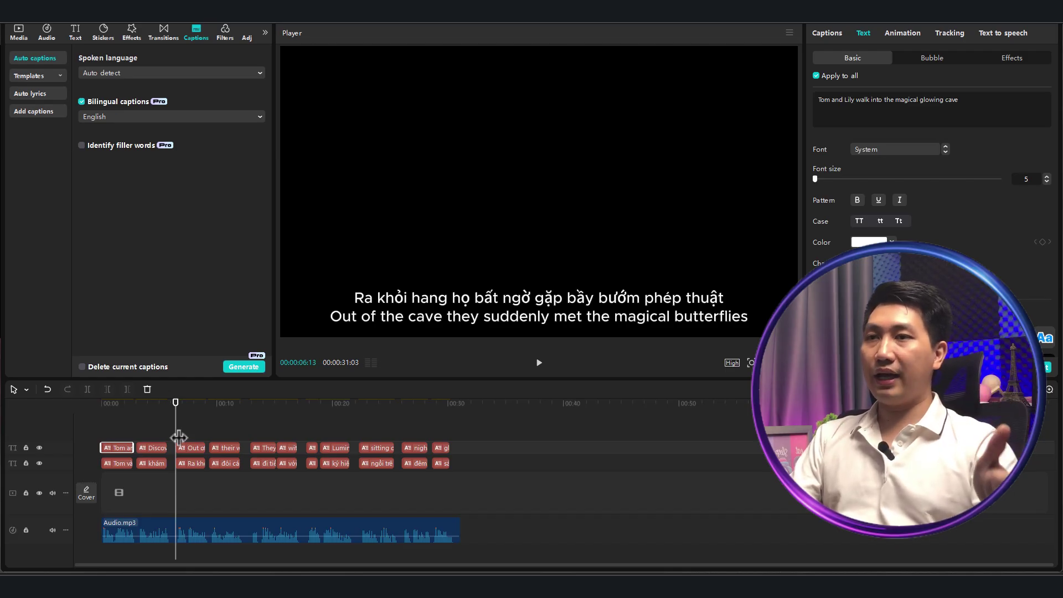
click(118, 437)
Examine the basic text formatting options available for the first English caption
click(117, 449)
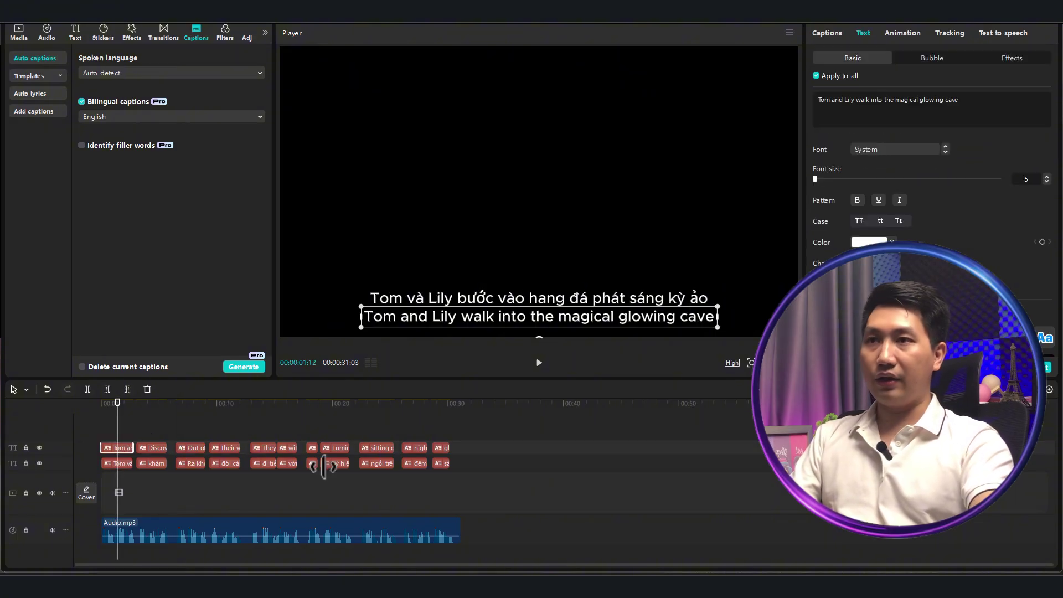
scroll(931, 166, down, 5)
scroll(930, 166, up, 4)
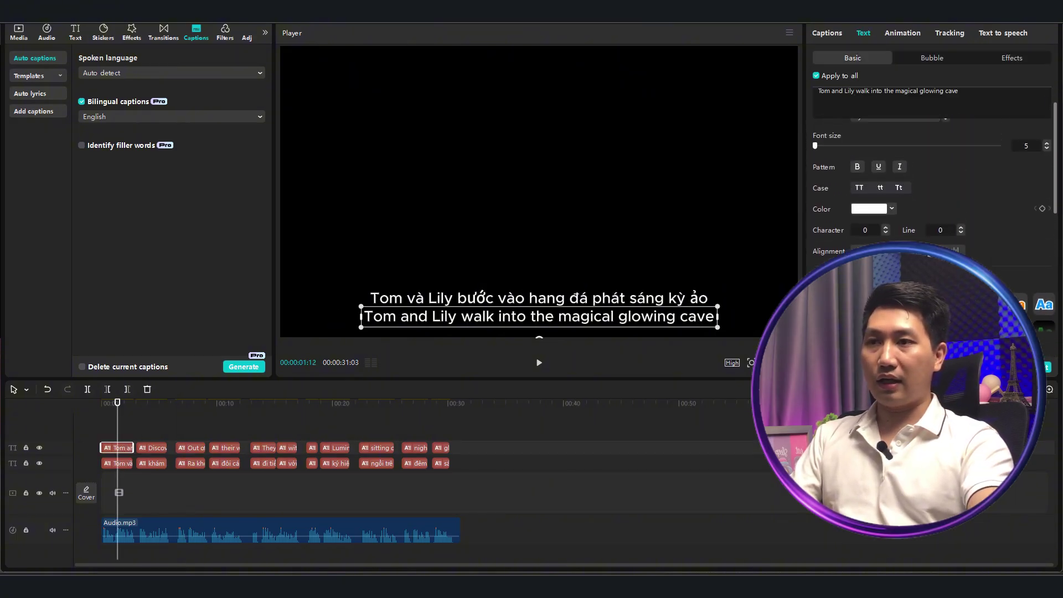
Try several text templates on the Vietnamese captions and apply the free glowing magenta one with Apply to all enabled
click(556, 297)
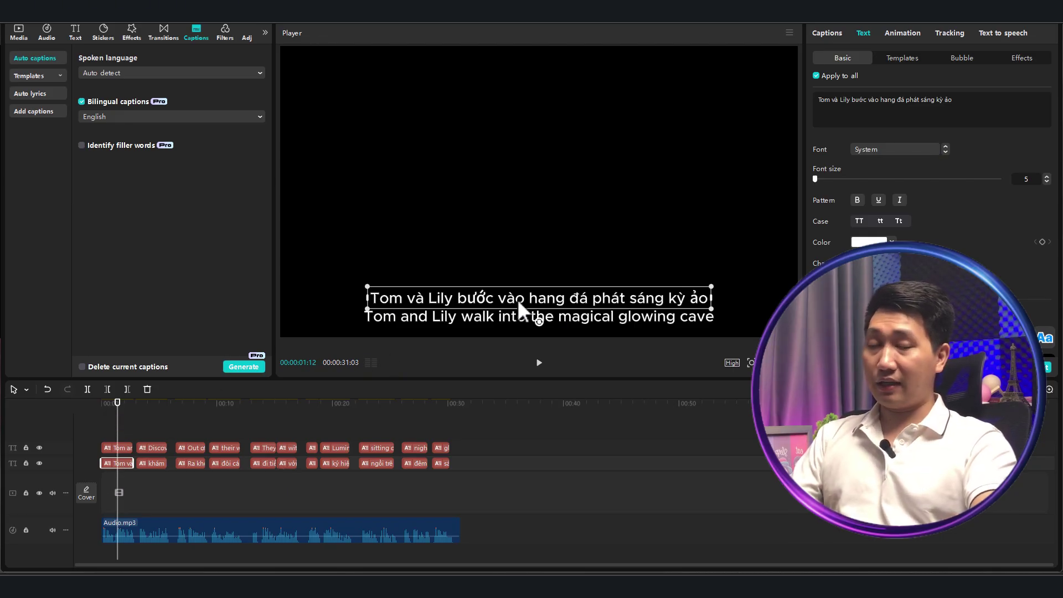
click(906, 60)
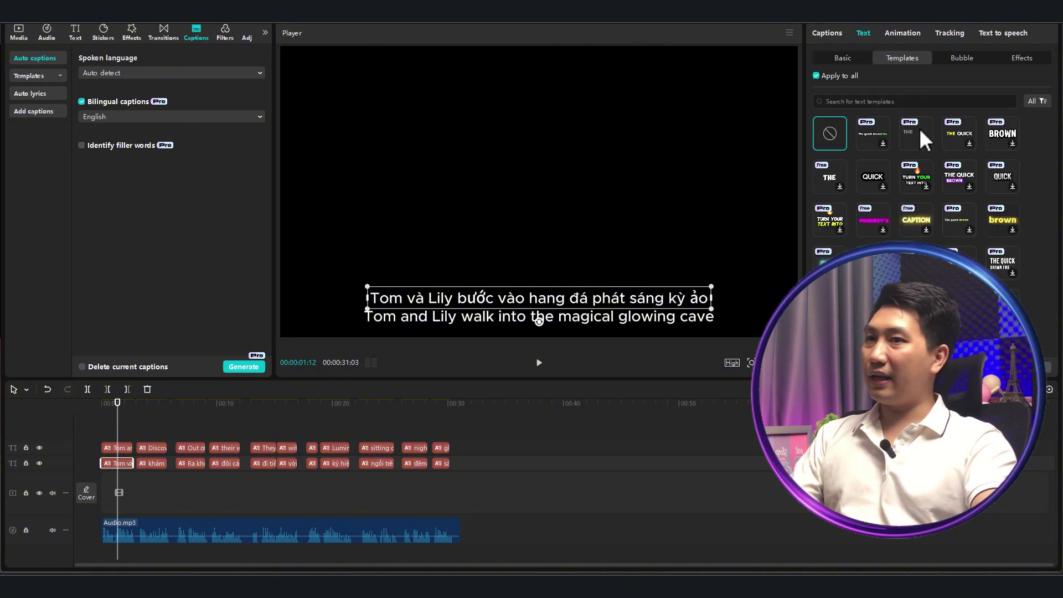
click(921, 132)
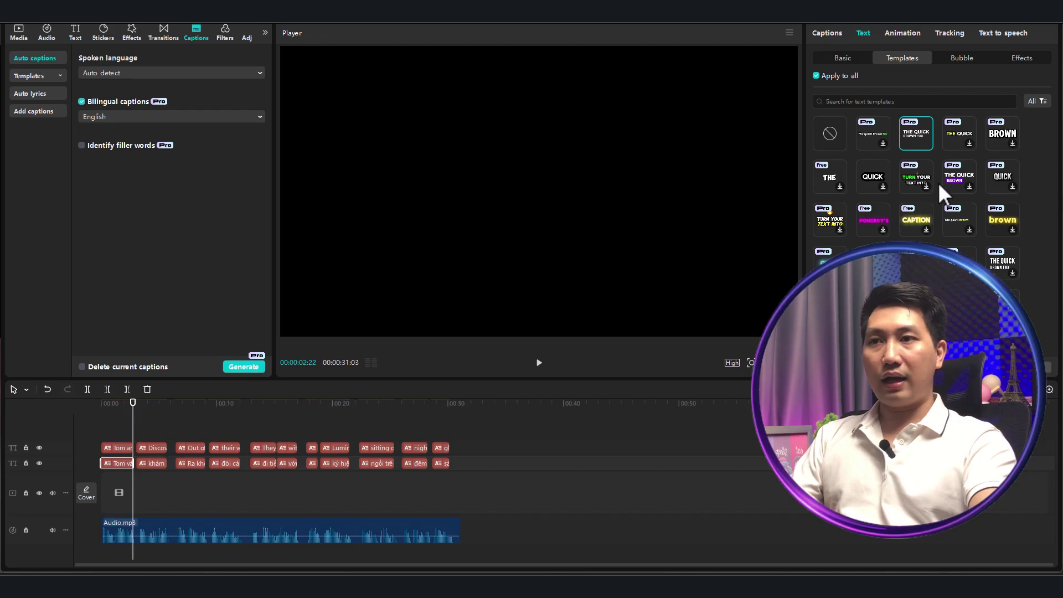
click(961, 127)
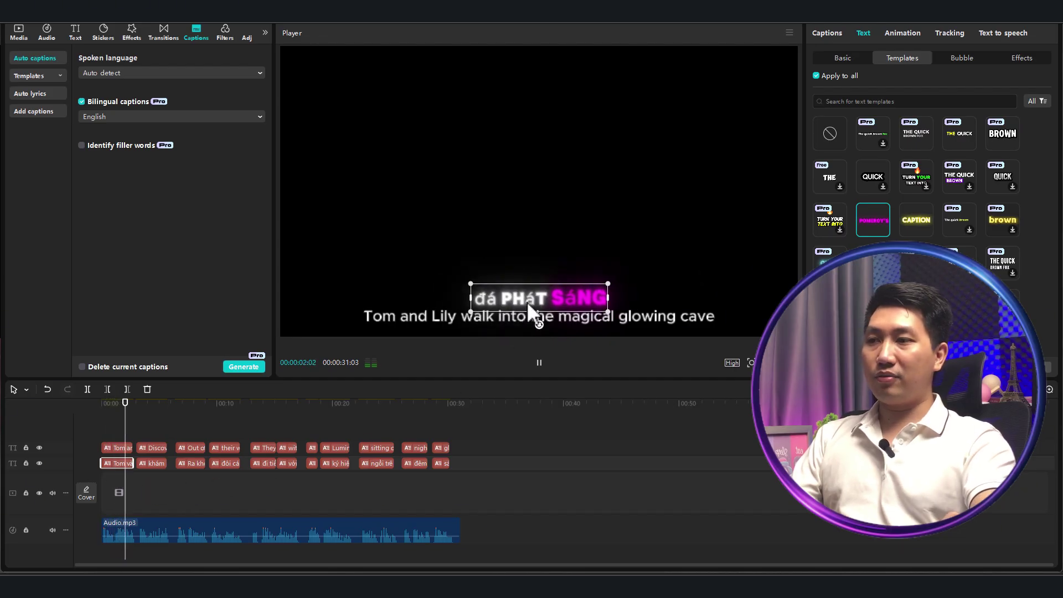
Change the font of the Vietnamese captions to Oswald Regular and move the playhead back into the first caption
click(842, 58)
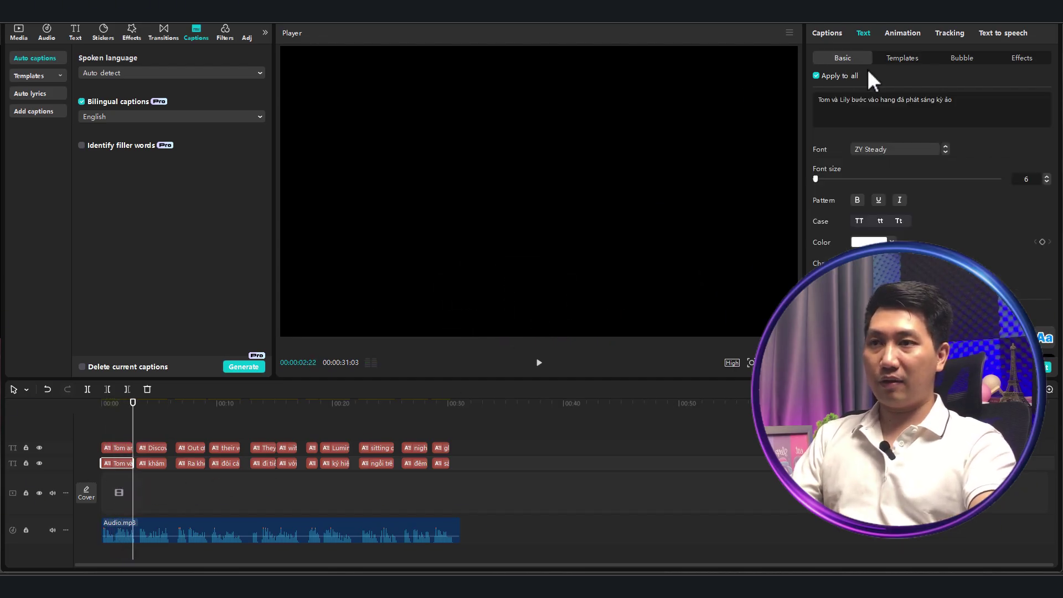
click(890, 150)
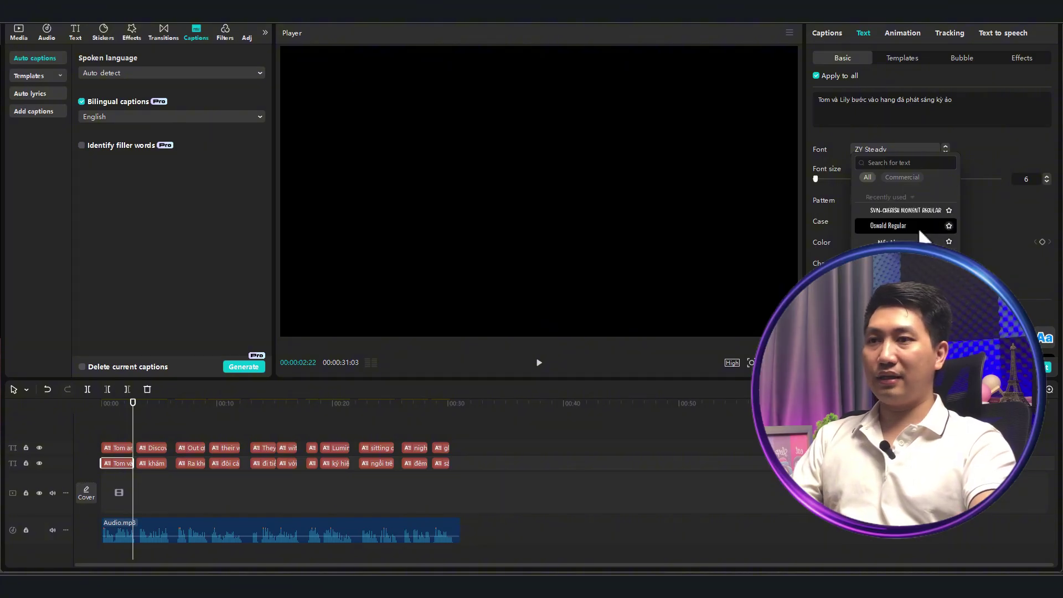
click(888, 222)
click(117, 448)
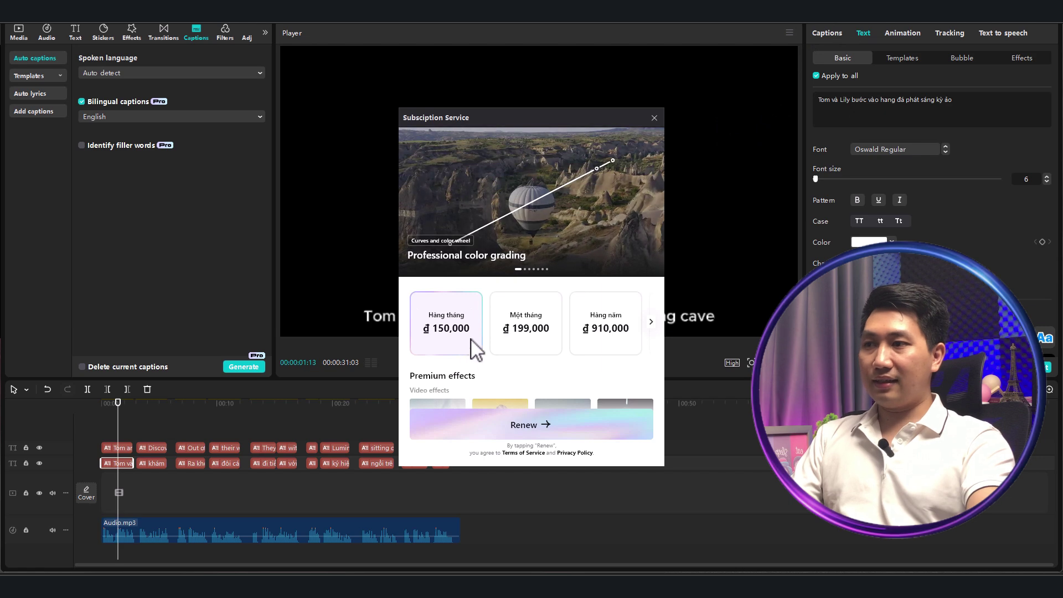
Compare the one-month and yearly plans in the subscription offer
click(544, 324)
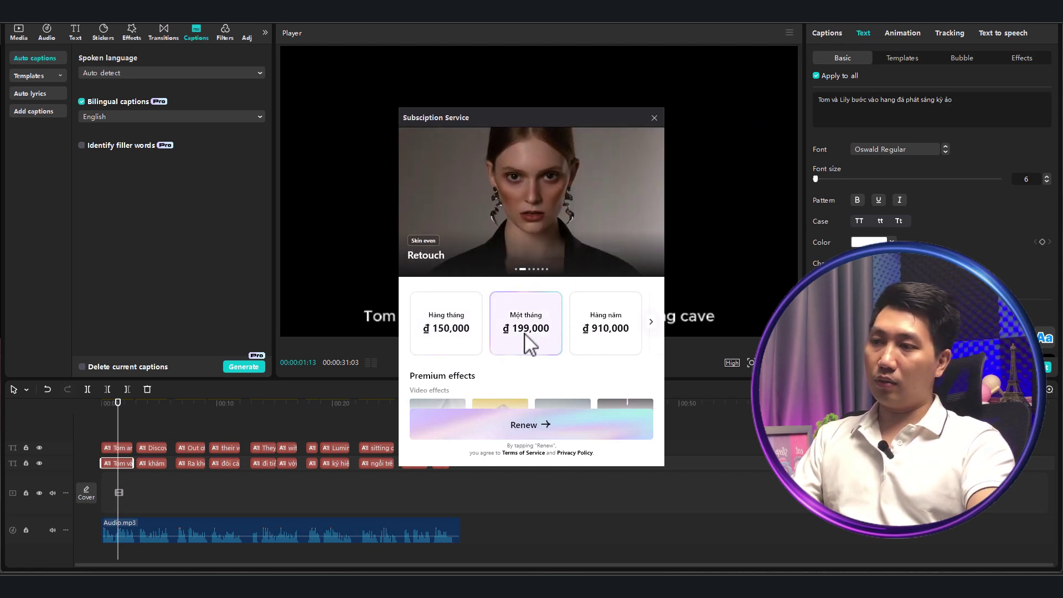
click(602, 339)
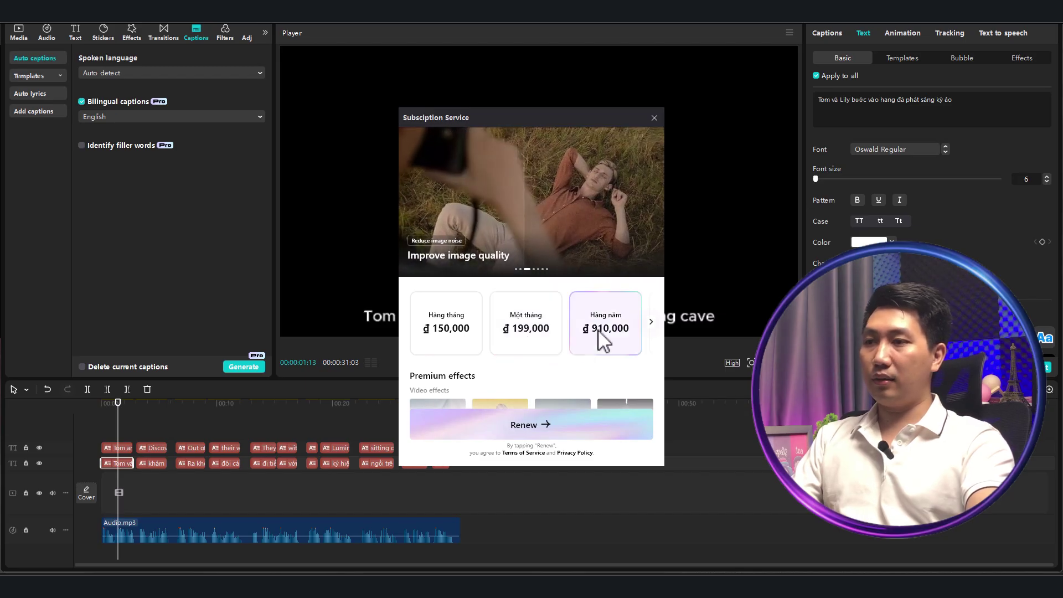